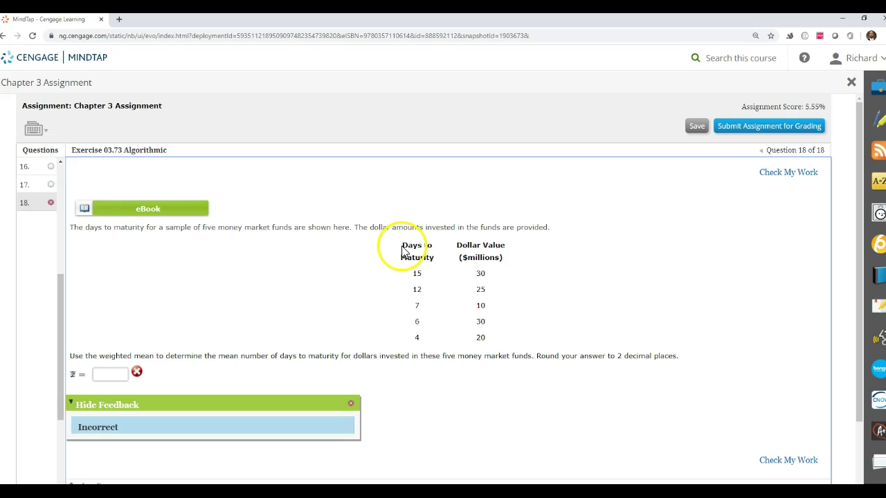
# Copy the Days to Maturity and Dollar Value table from the exercise, and switch to the Excel workbook.
pyautogui.moveTo(404, 247); pyautogui.dragTo(517, 319)
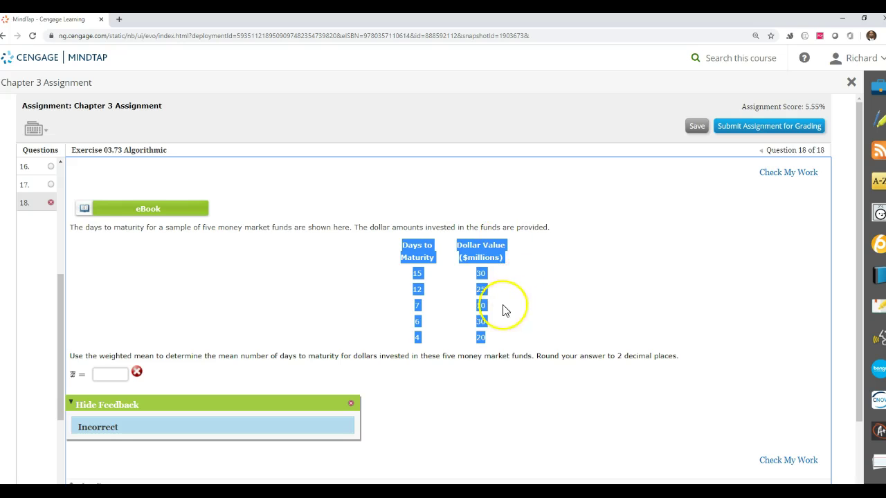
pyautogui.click(367, 320)
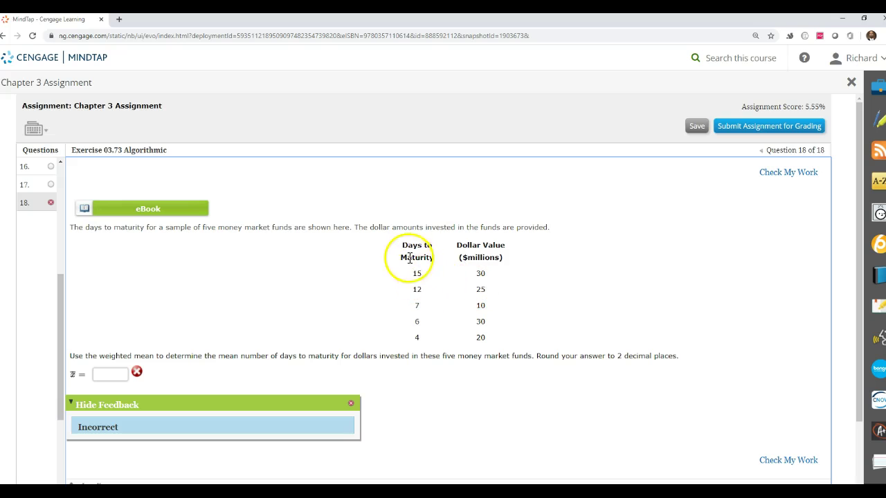
pyautogui.moveTo(395, 238); pyautogui.dragTo(487, 312)
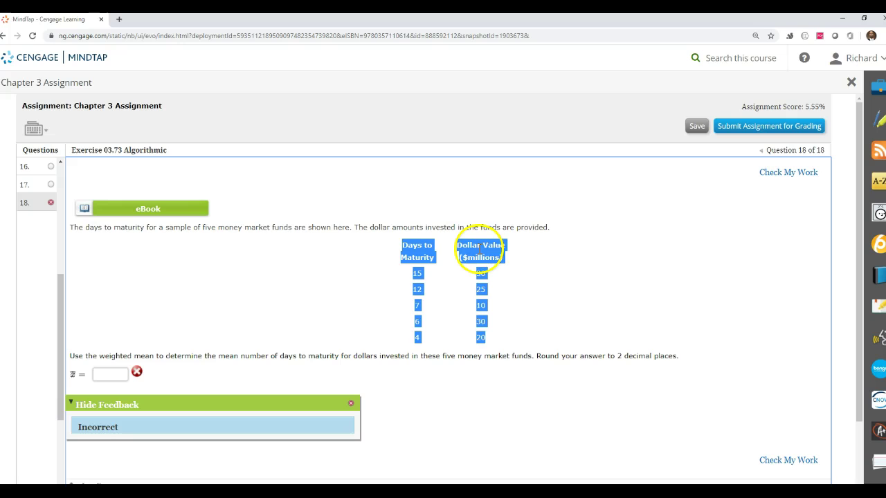
pyautogui.rightClick(478, 250)
pyautogui.click(494, 257)
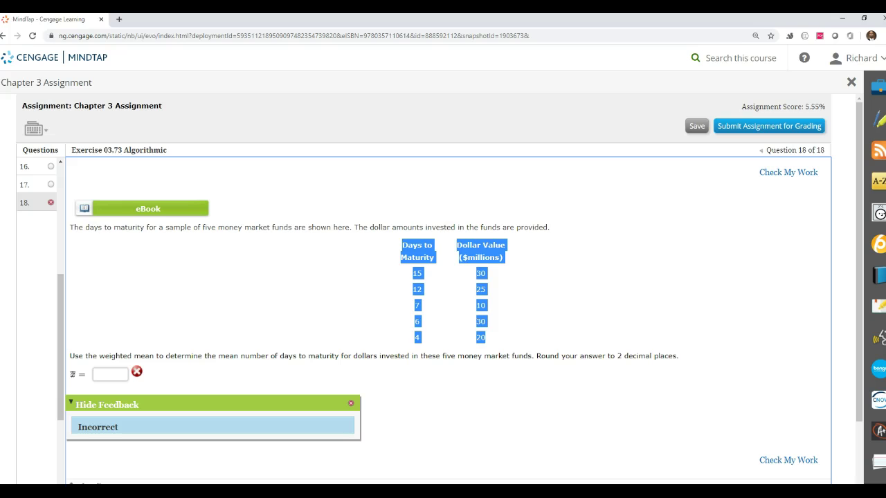
pyautogui.hotkey('alt', 'Tab')
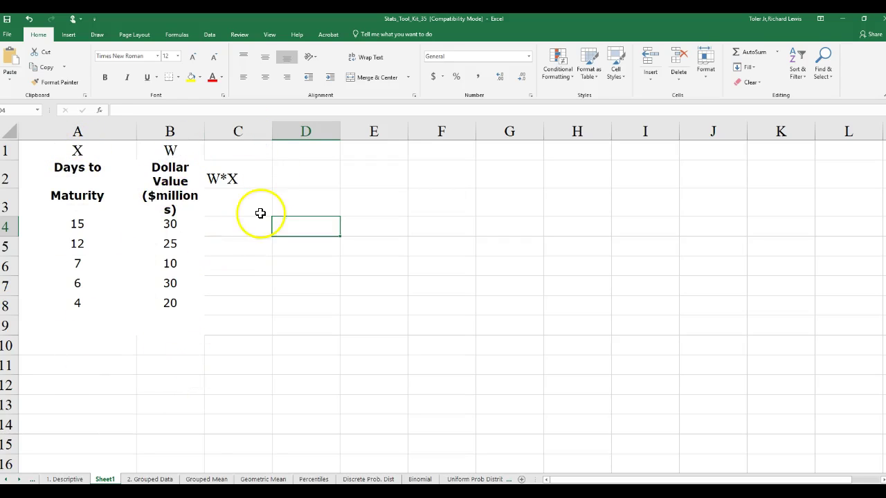
# Enter =A4*B4 in cell C4 of the W*X column and fill the formula down to C8.
pyautogui.click(241, 230)
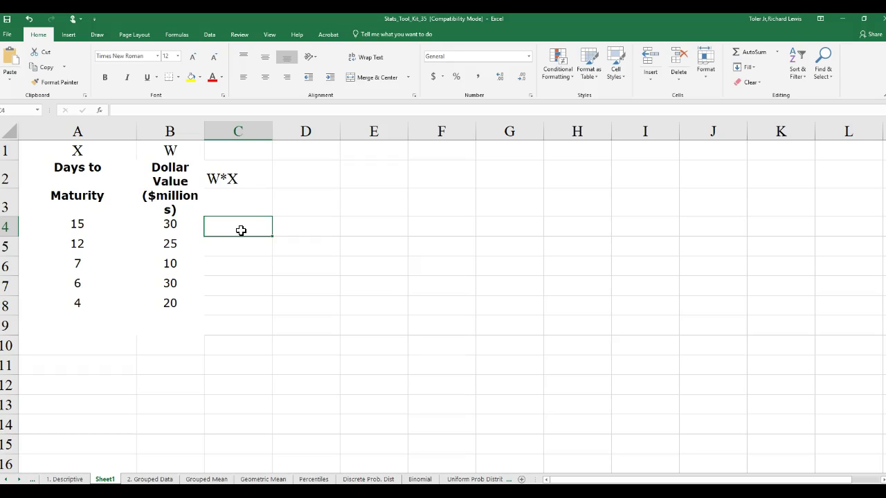
pyautogui.write('=')
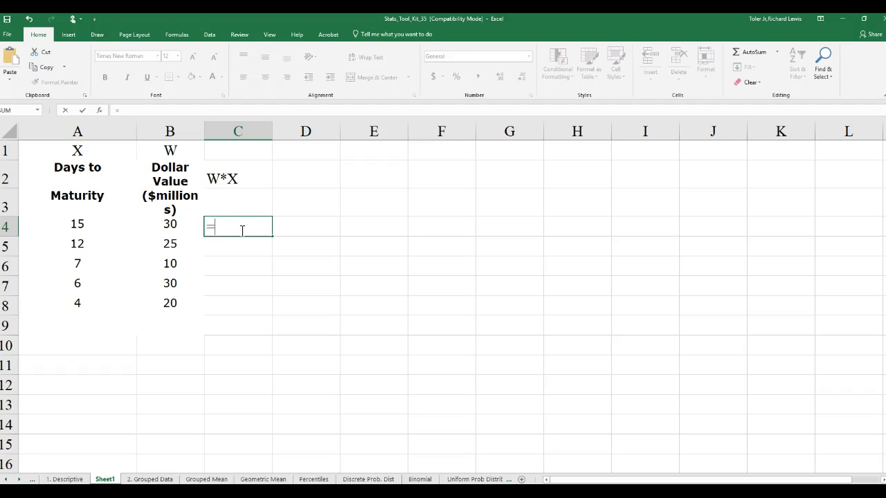
pyautogui.press('Left')
pyautogui.press('Left')
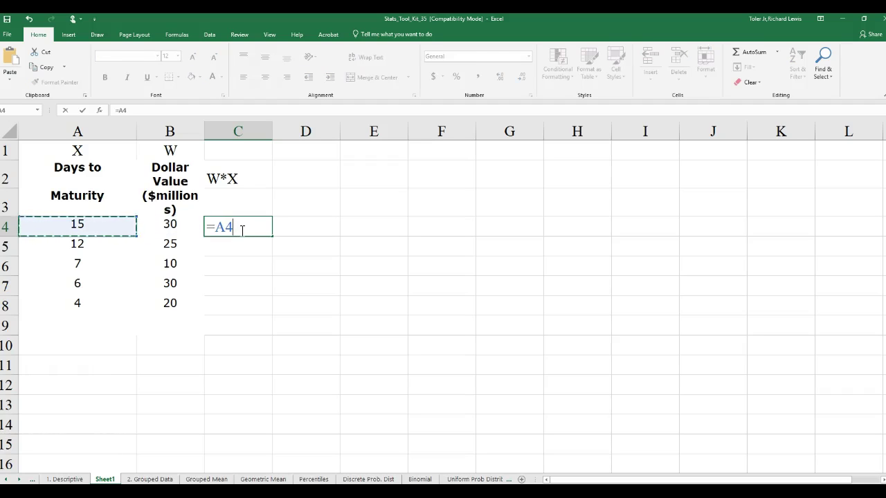
pyautogui.write('*')
pyautogui.press('Left')
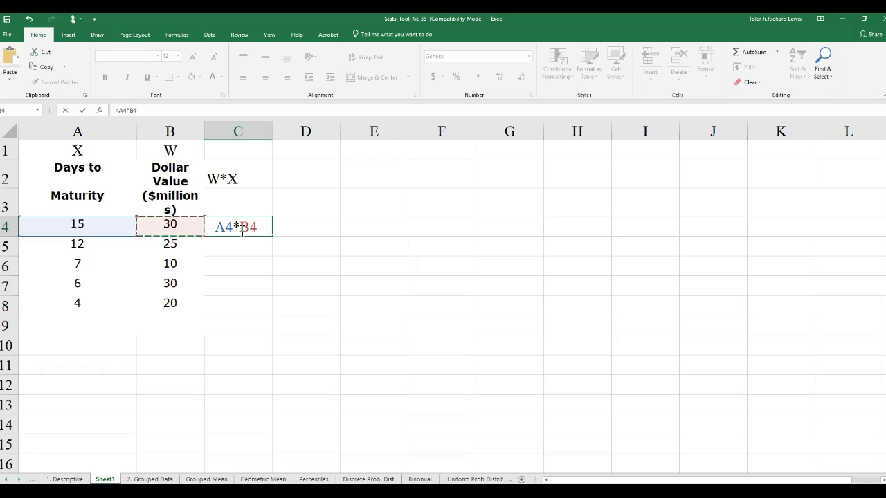
pyautogui.press('Return')
pyautogui.click(248, 228)
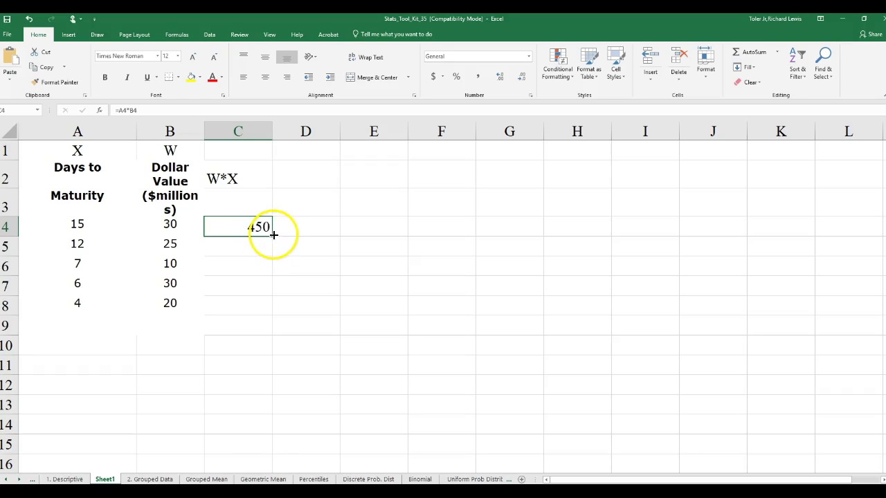
pyautogui.moveTo(274, 235); pyautogui.dragTo(259, 313)
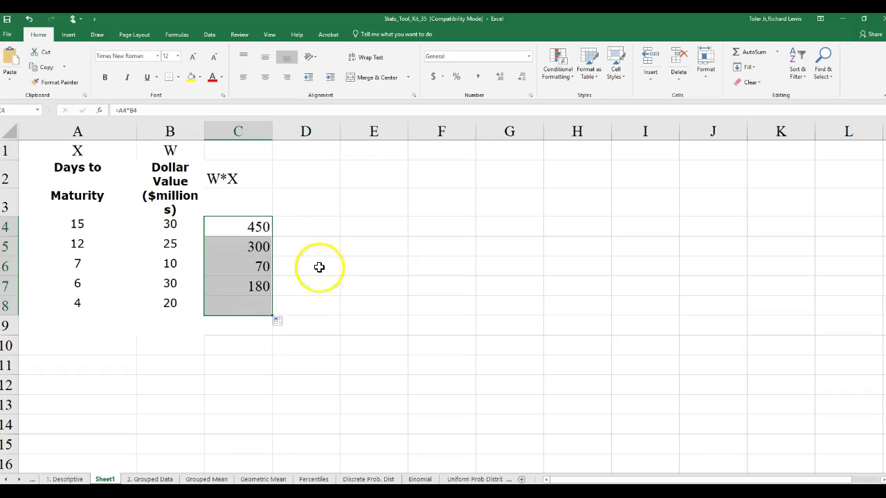
# Total the W*X products in cell C9 with an AutoSum of C4:C8.
pyautogui.click(245, 326)
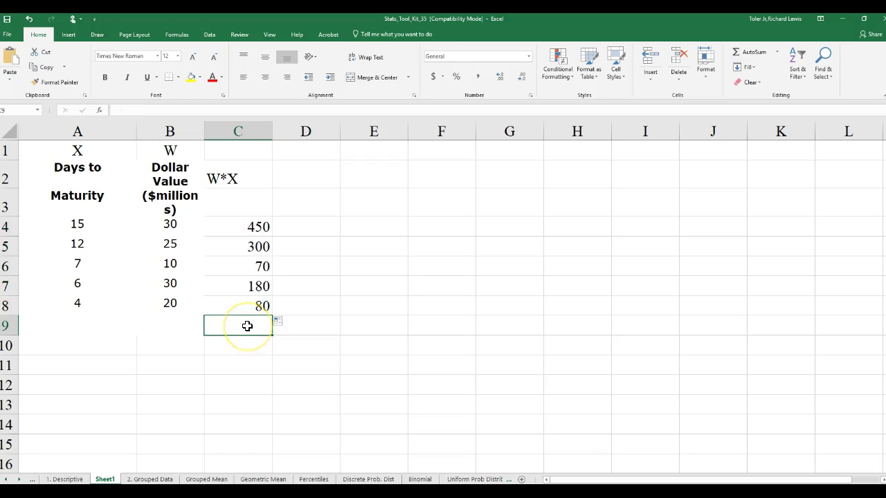
pyautogui.click(755, 58)
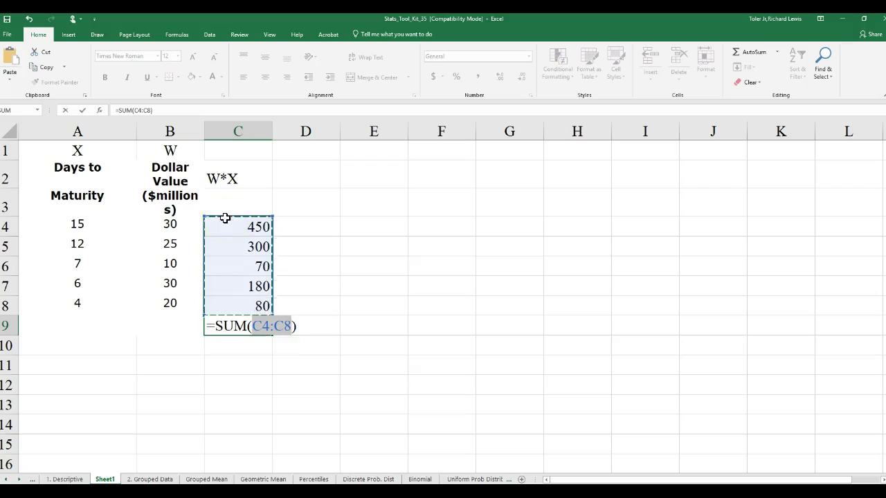
pyautogui.press('Return')
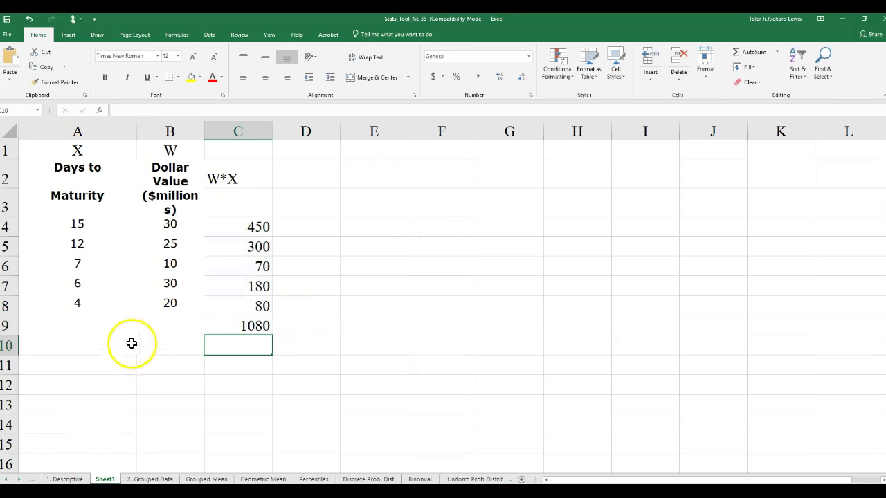
# Total the dollar value weights in cell B9 with the formula =sum(B4:B8).
pyautogui.click(164, 324)
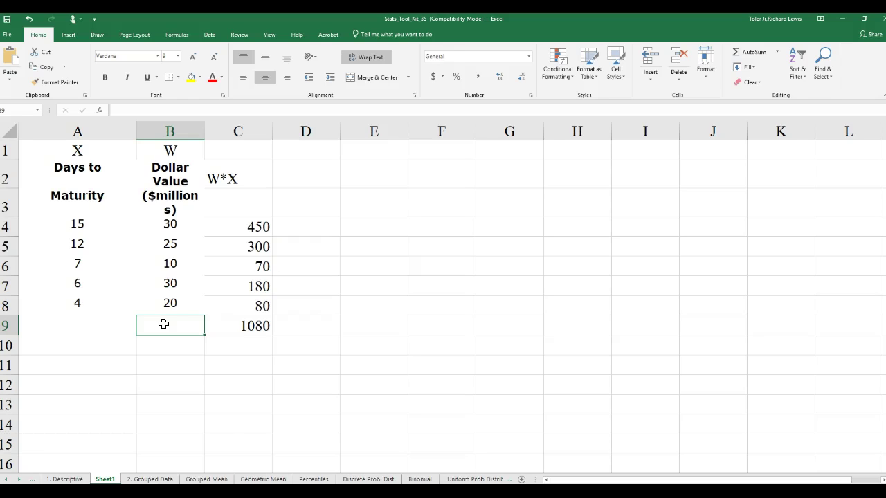
pyautogui.write('=sum')
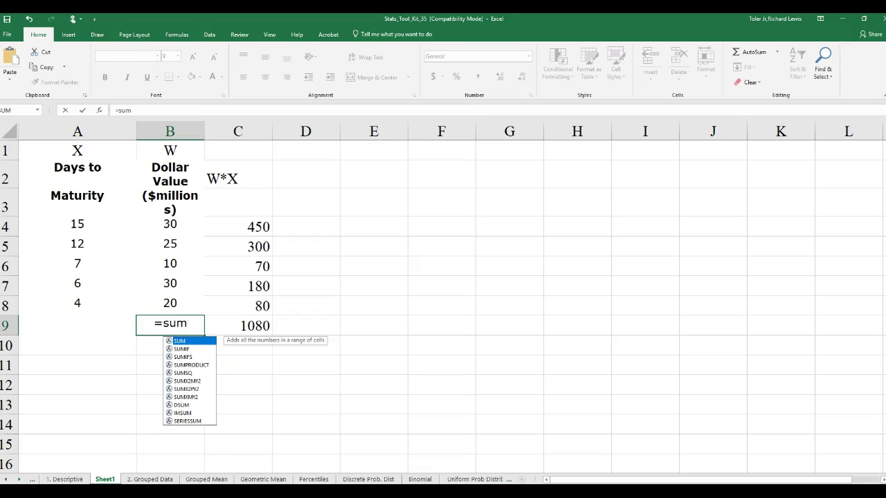
pyautogui.press('Escape')
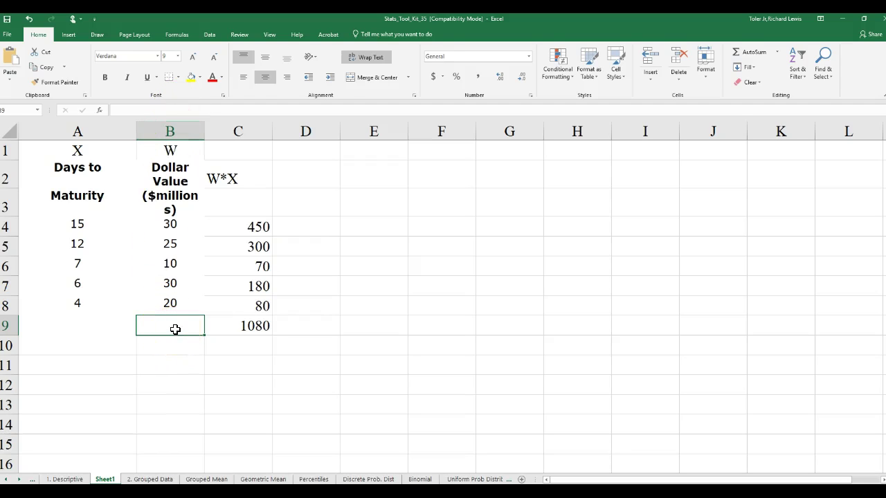
pyautogui.write('=sum')
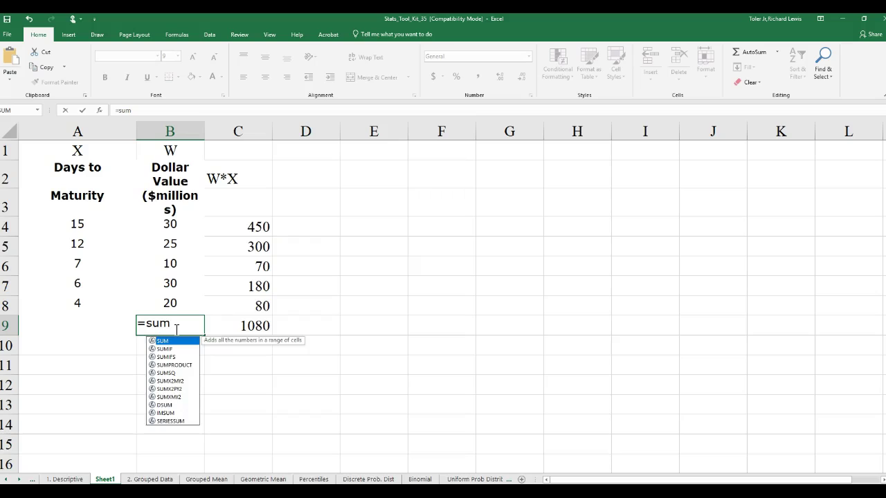
pyautogui.write('(')
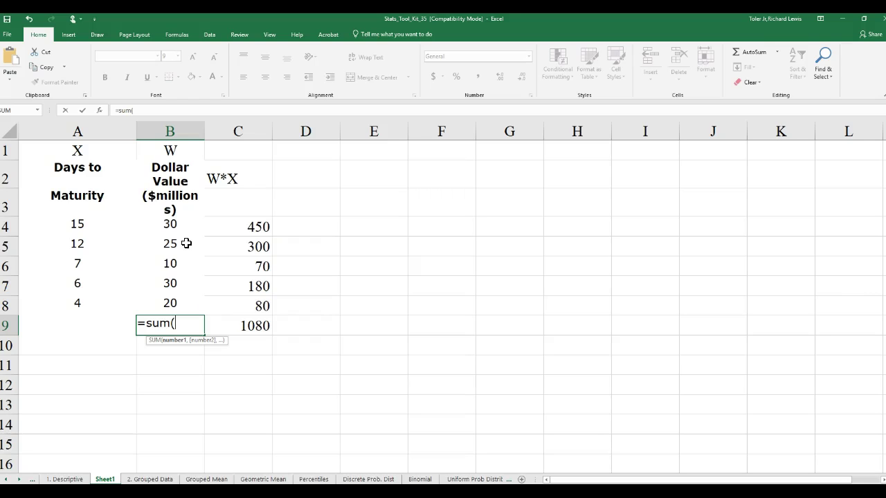
pyautogui.moveTo(170, 225); pyautogui.dragTo(176, 302)
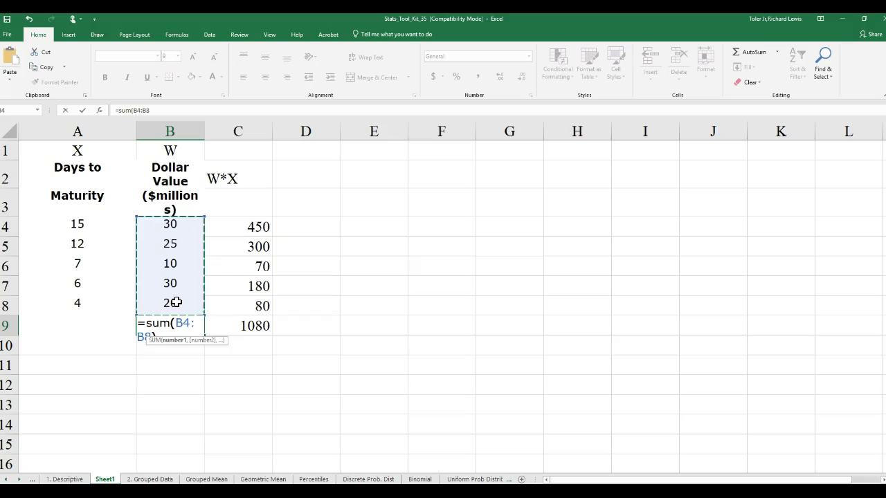
pyautogui.write(')')
pyautogui.press('Return')
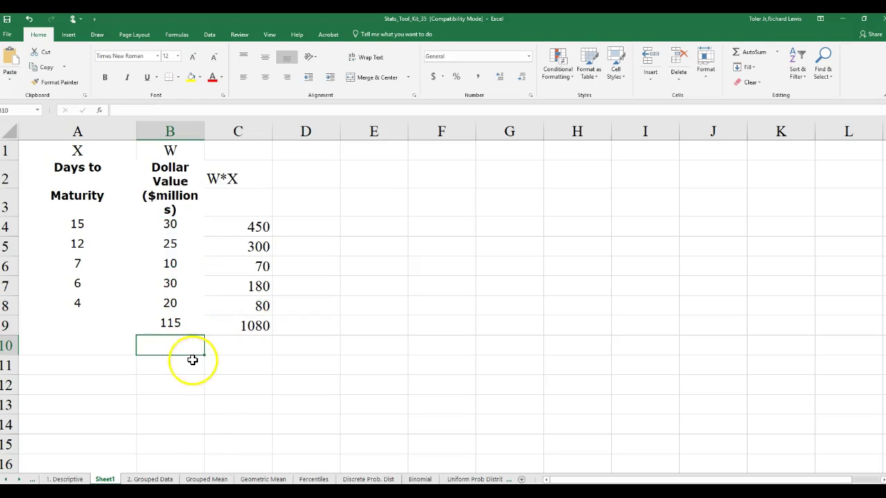
# Label cell B10 "Weighted Mean" and wrap its text within the cell.
pyautogui.write('Weighted Mean')
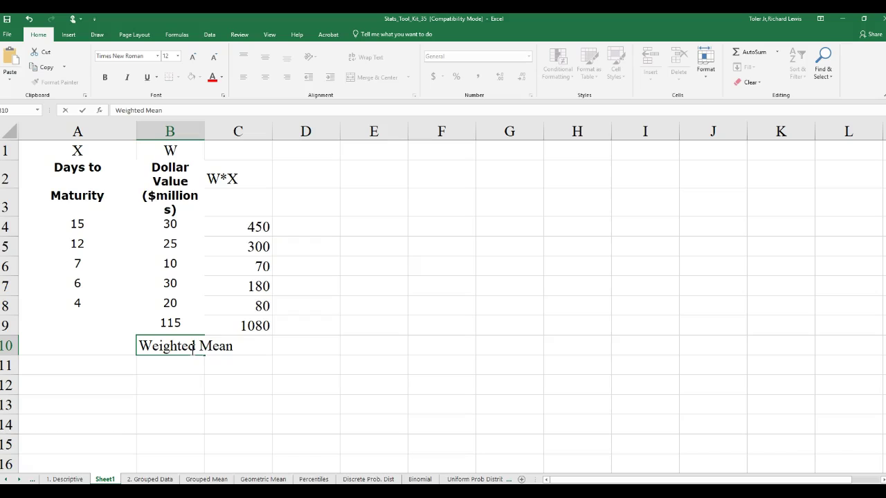
pyautogui.click(207, 402)
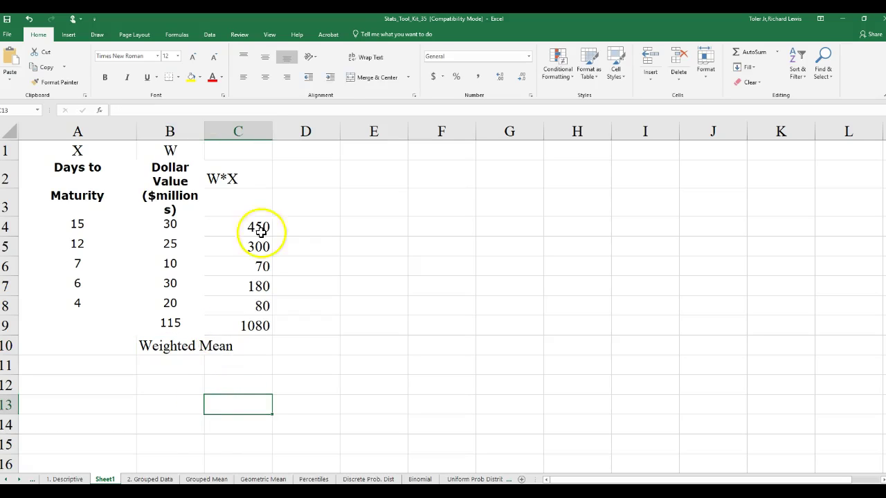
pyautogui.click(156, 348)
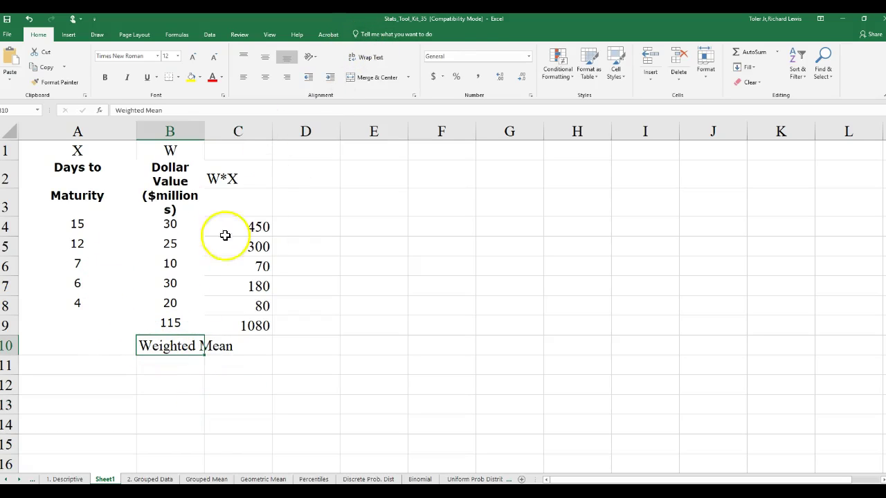
pyautogui.click(377, 58)
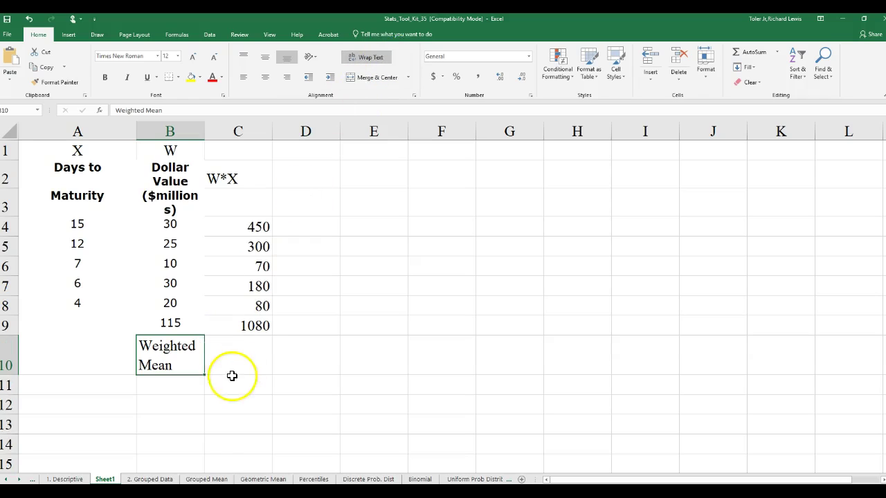
# Calculate the weighted mean in cell C10 with the formula =C9/B9.
pyautogui.click(248, 360)
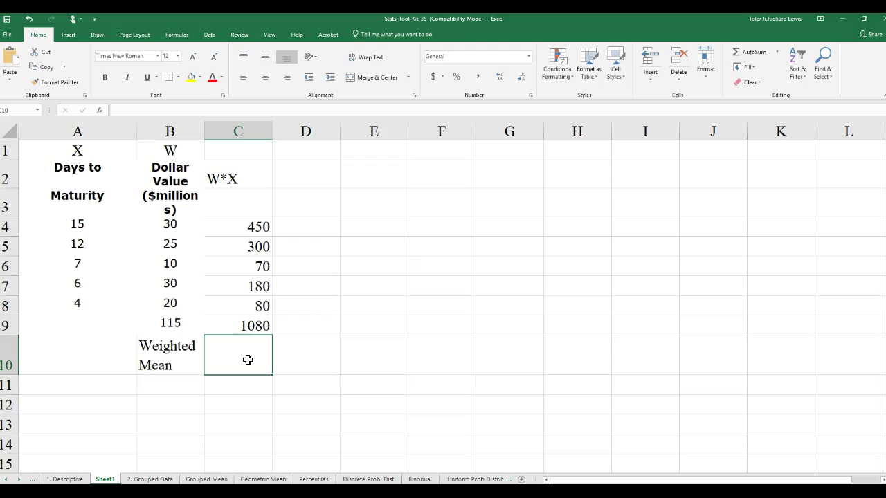
pyautogui.write('=')
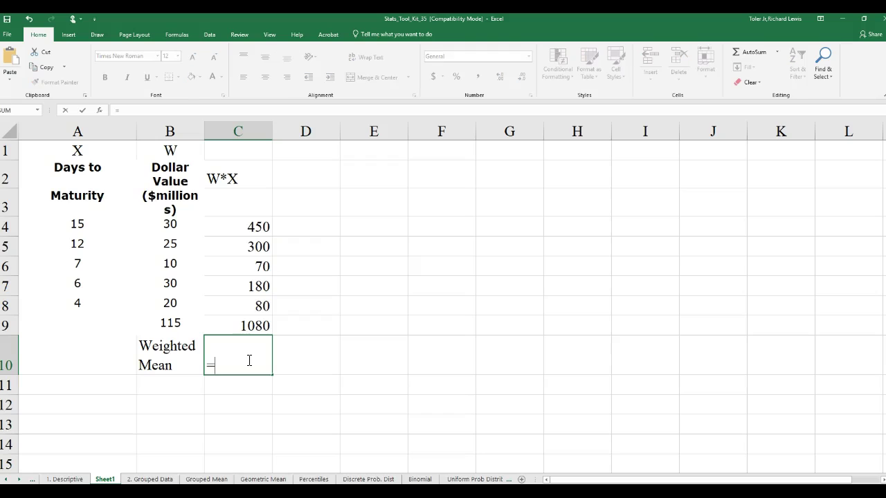
pyautogui.click(253, 325)
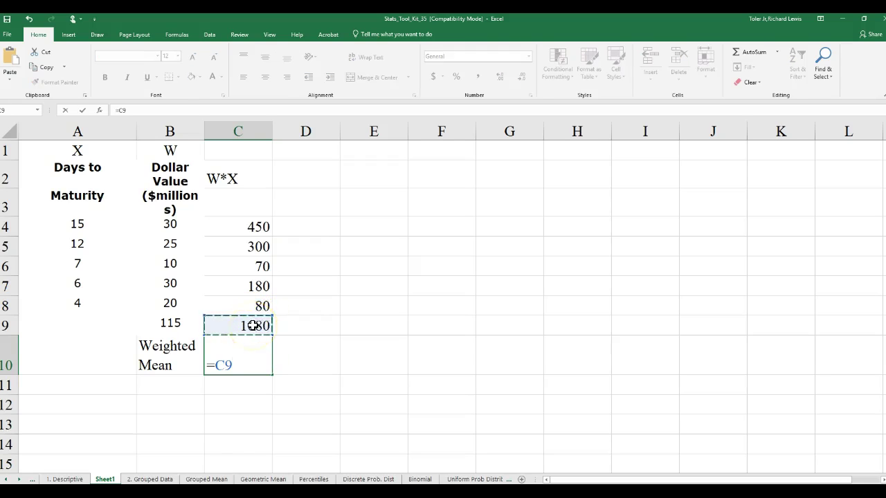
pyautogui.write('/')
pyautogui.click(190, 323)
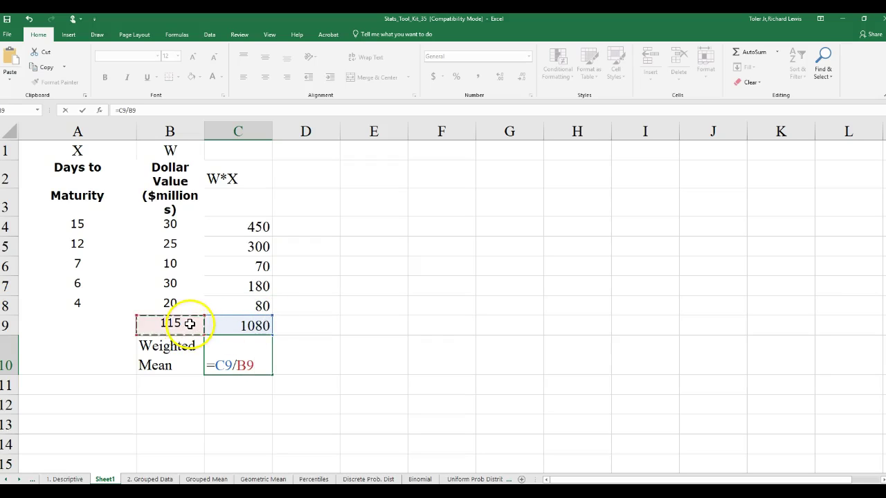
pyautogui.press('Return')
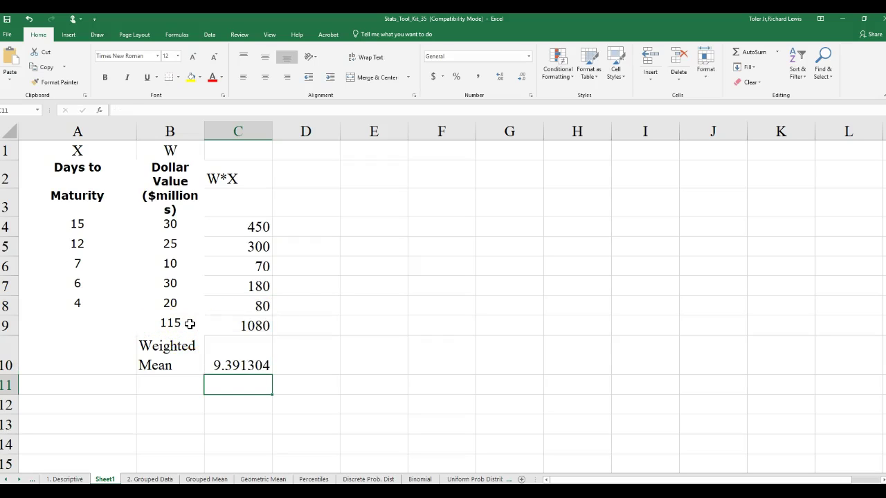
# Reduce the weighted mean in cell C10 to two decimal places.
pyautogui.click(258, 365)
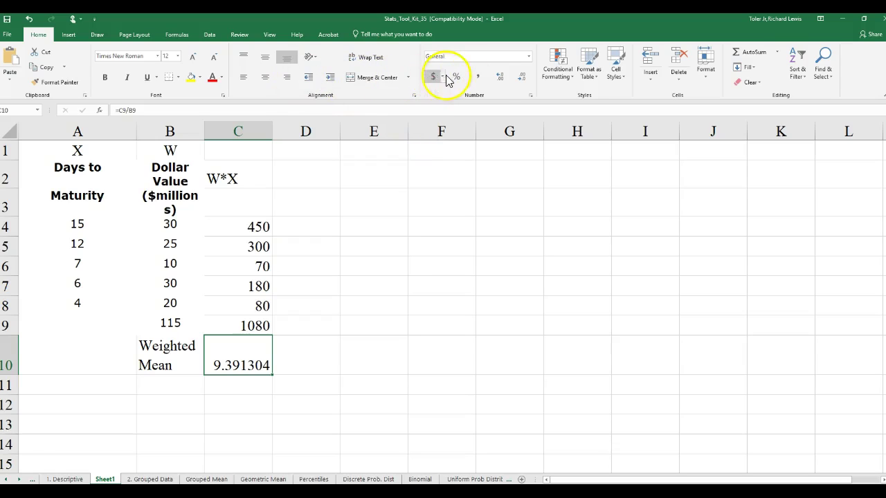
pyautogui.click(523, 78)
pyautogui.click(523, 78)
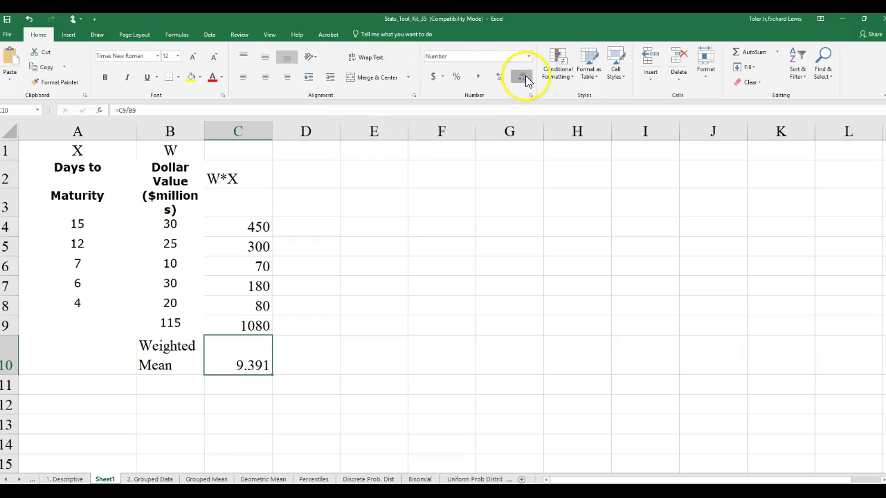
pyautogui.click(523, 77)
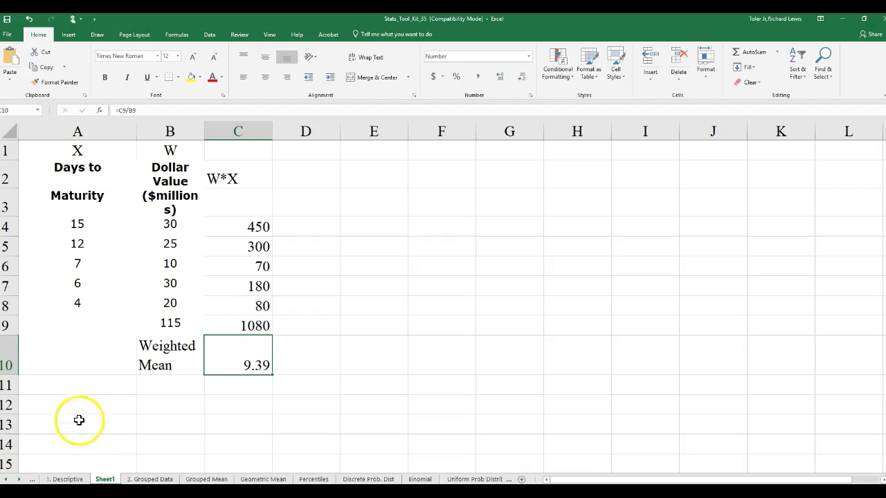